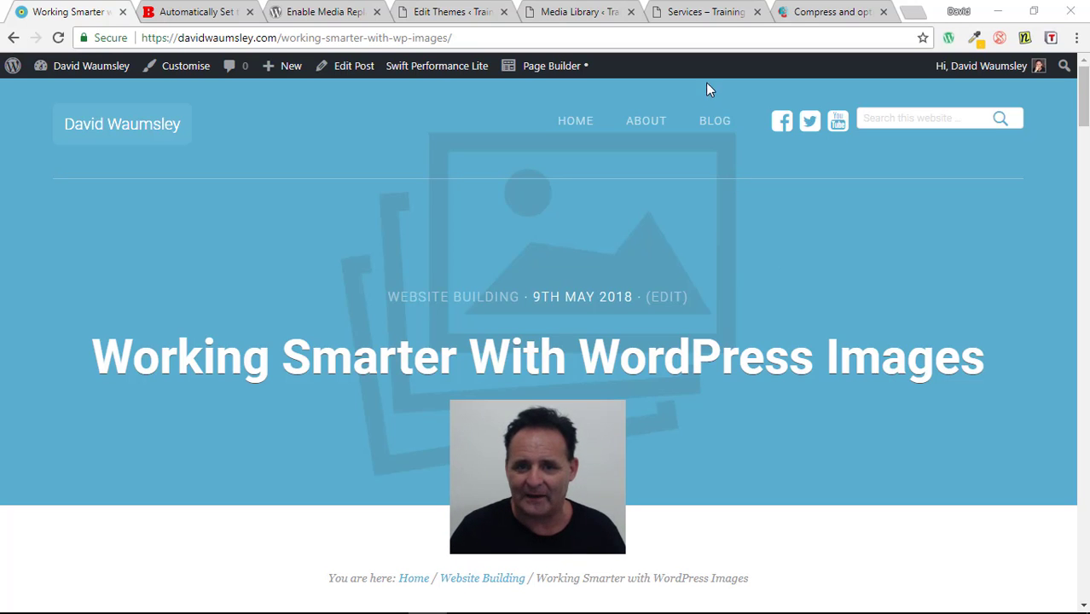
Step: Open the attachment details of the Seasonal-online-shopping image in the training site's media library
left_click(593, 12)
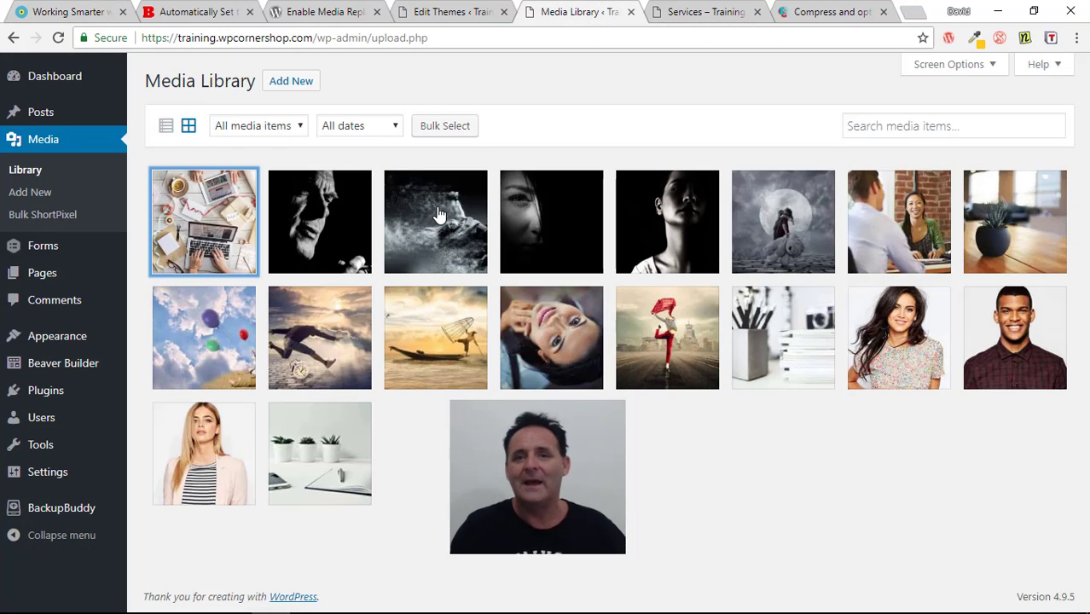
left_click(223, 232)
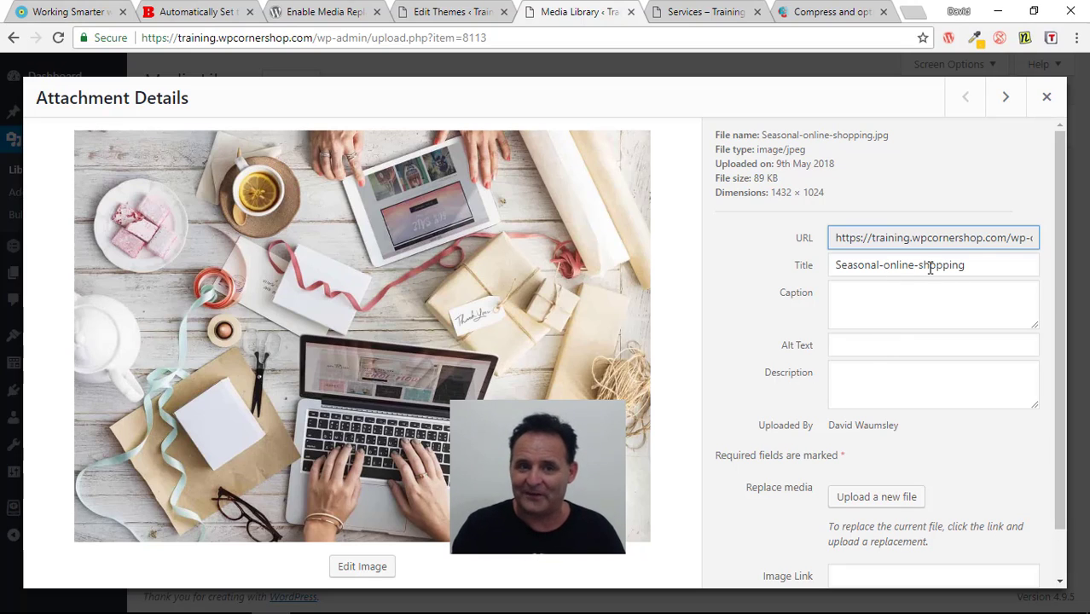
Step: Review the code snippet in the Brütal Business article on automatically setting image title, alt text and other meta
left_click(211, 15)
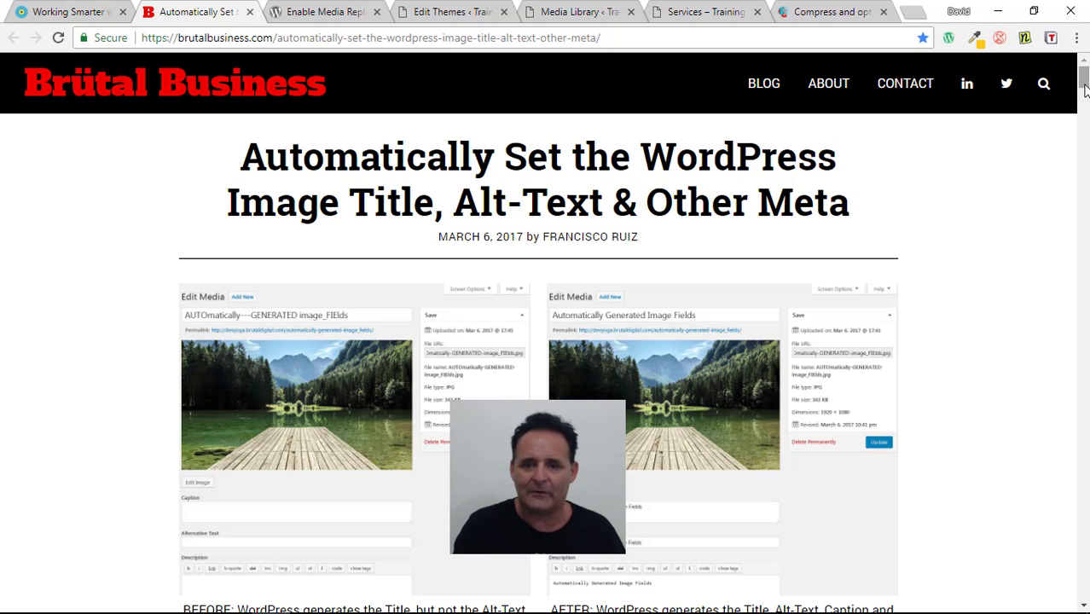
scroll(1045, 115, "down", 1)
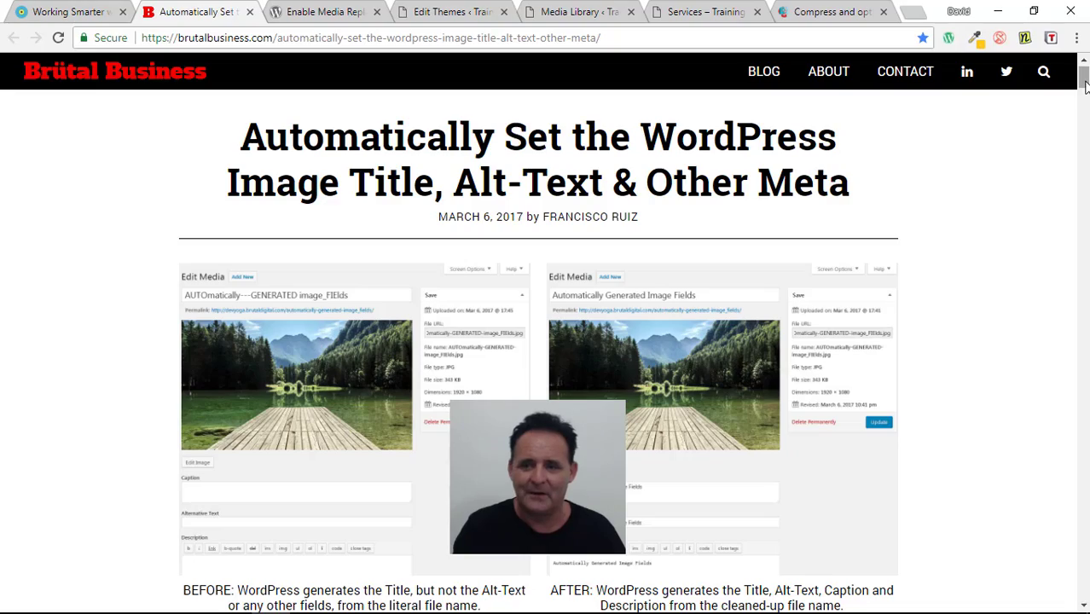
left_click_drag(1085, 86, 1083, 167)
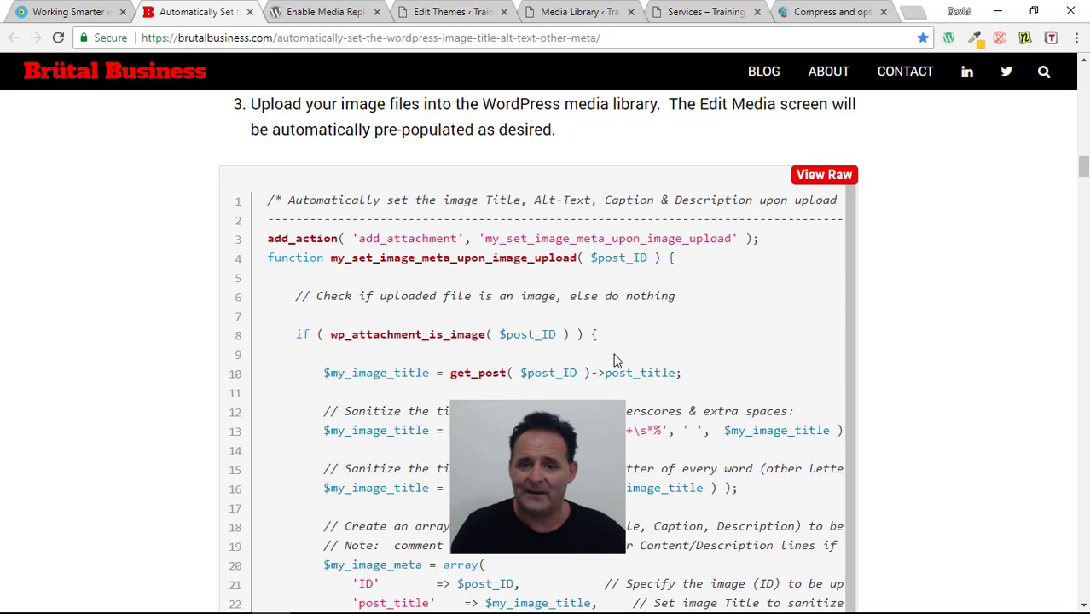
scroll(618, 360, "down", 2)
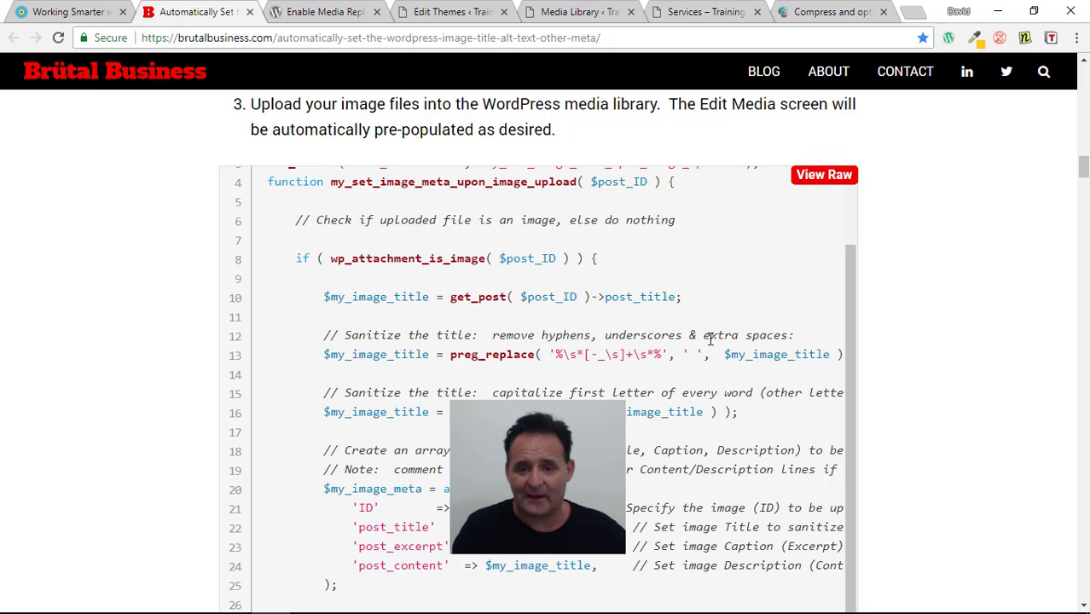
scroll(680, 337, "down", 1)
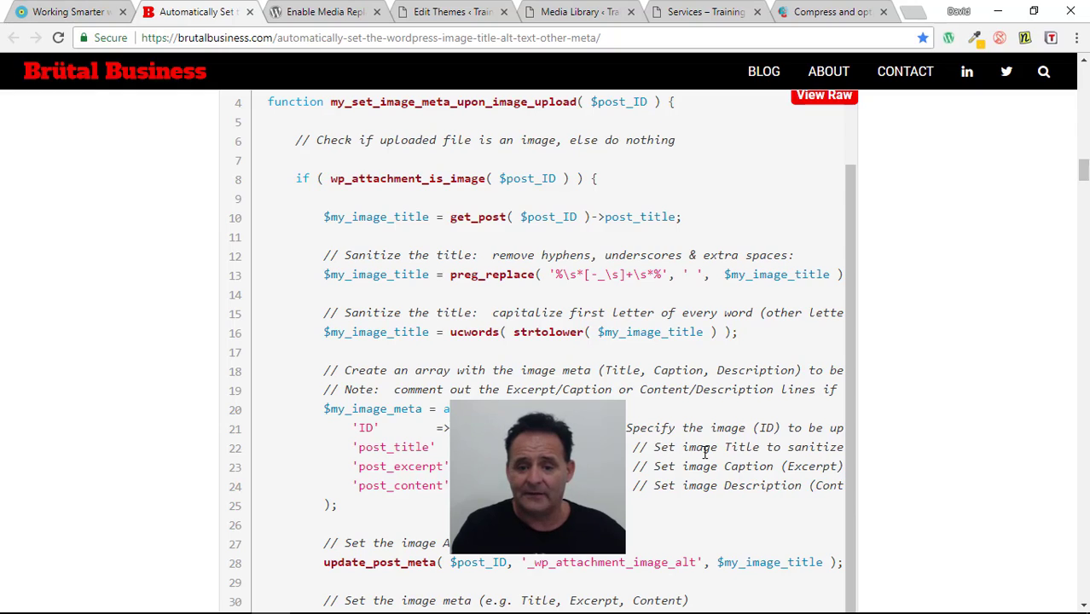
scroll(701, 457, "down", 2)
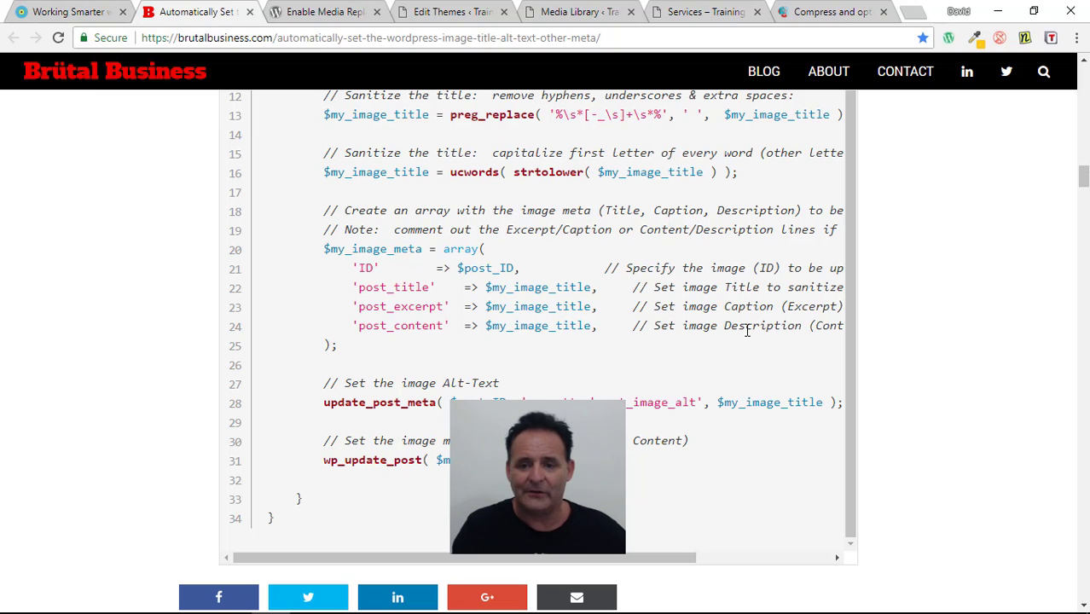
Step: Close the image's attachment details and examine the image meta function in the Beaver Builder Child theme's functions.php
left_click(570, 13)
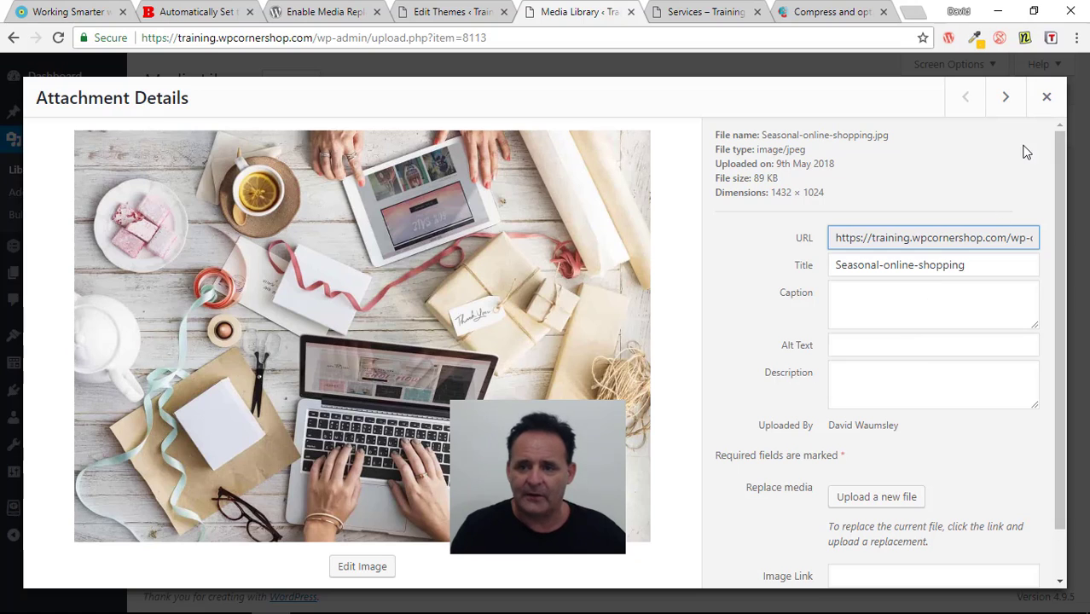
left_click(1042, 106)
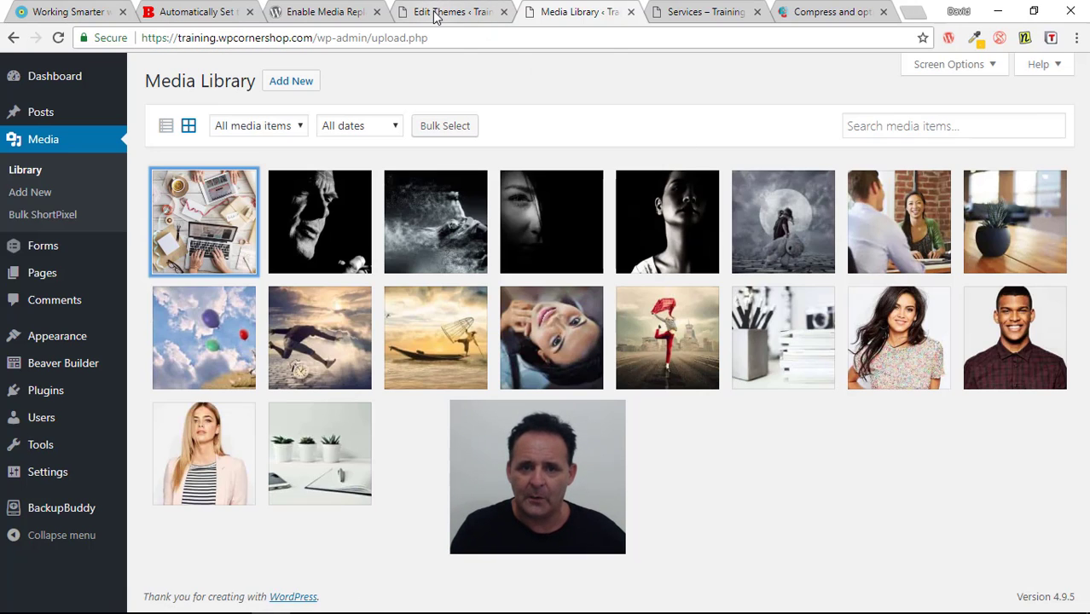
left_click(435, 15)
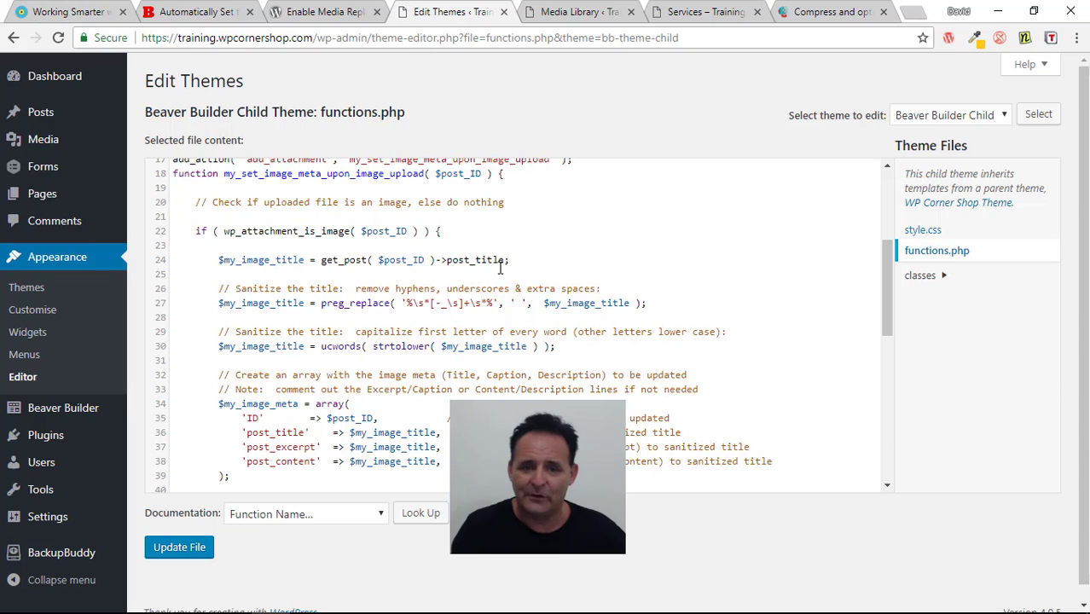
scroll(502, 273, "down", 2)
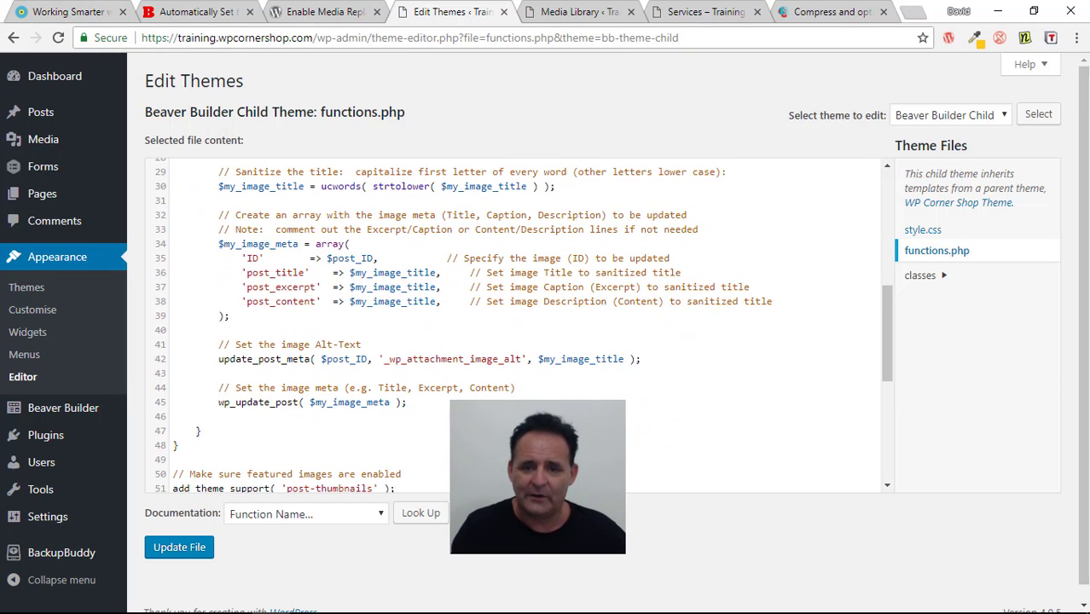
Step: Upload the Mountain-Climber image from the desktop to the media library and open its attachment details
left_click(576, 10)
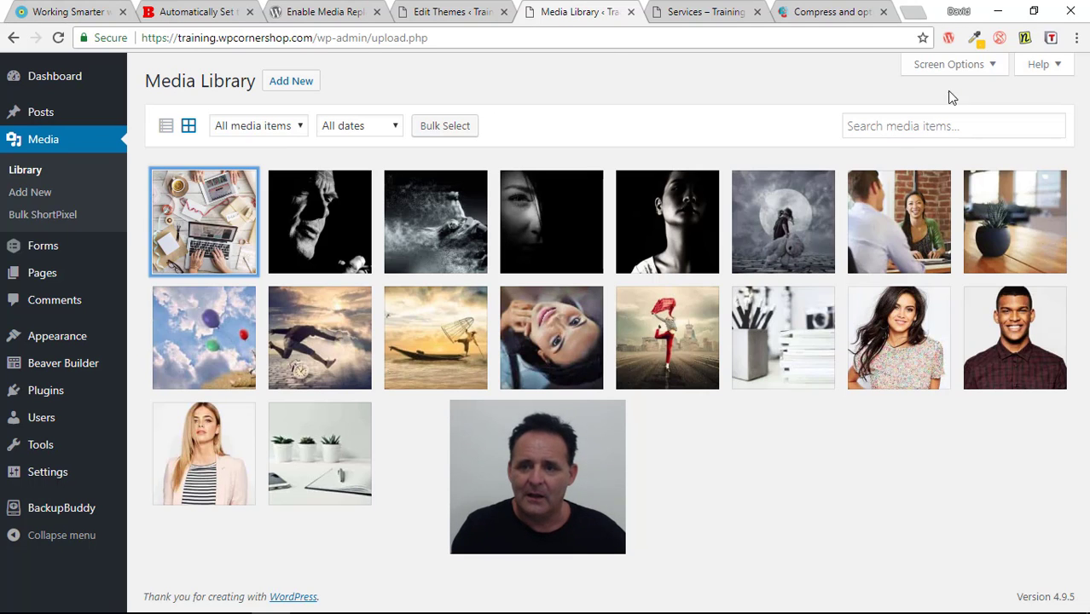
left_click(1034, 10)
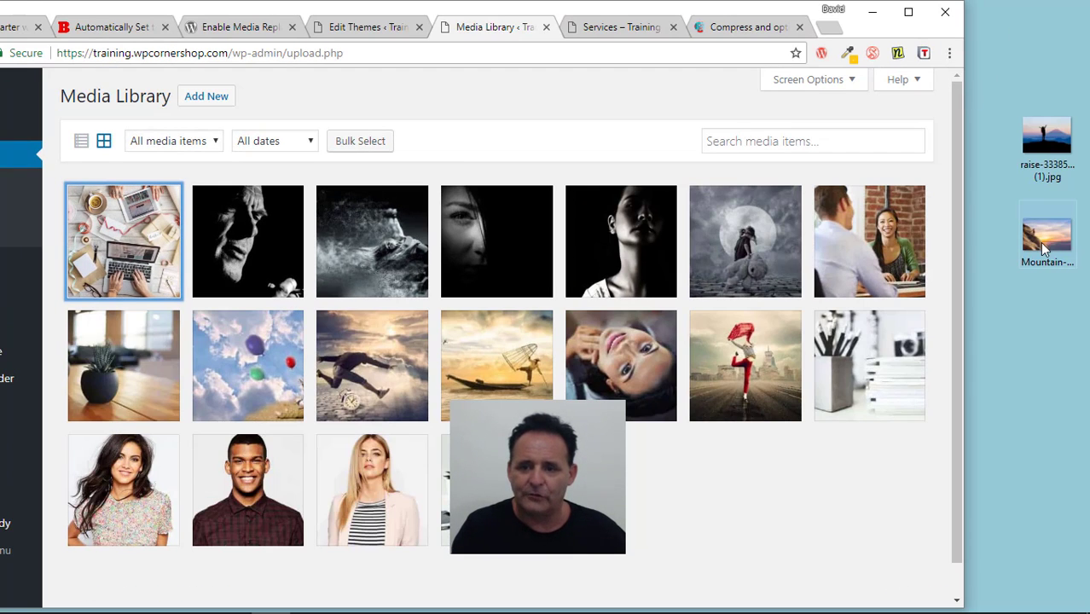
left_click_drag(1040, 243, 529, 354)
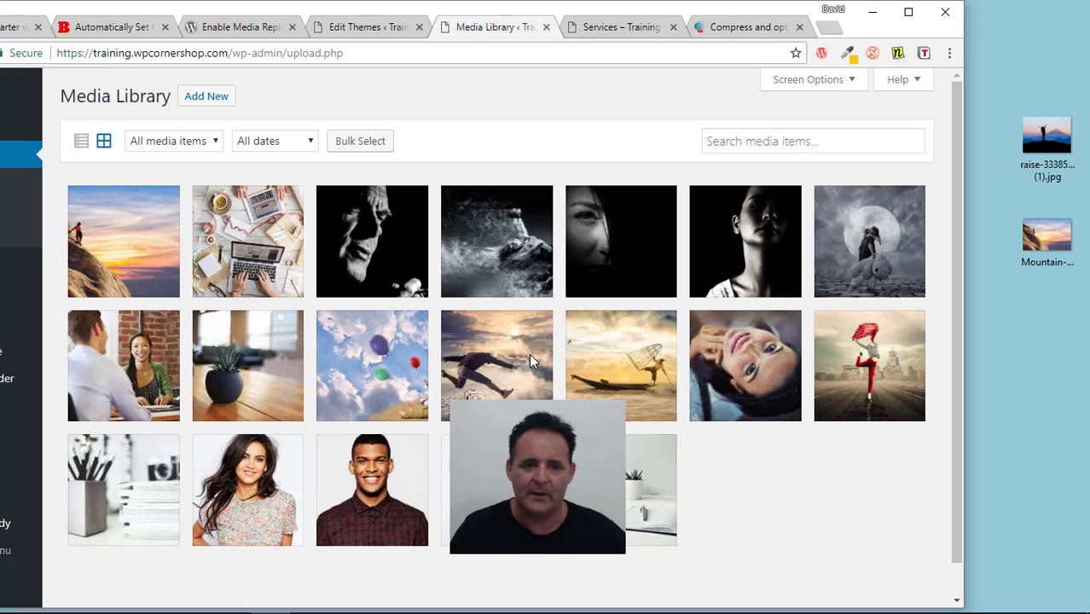
left_click(909, 12)
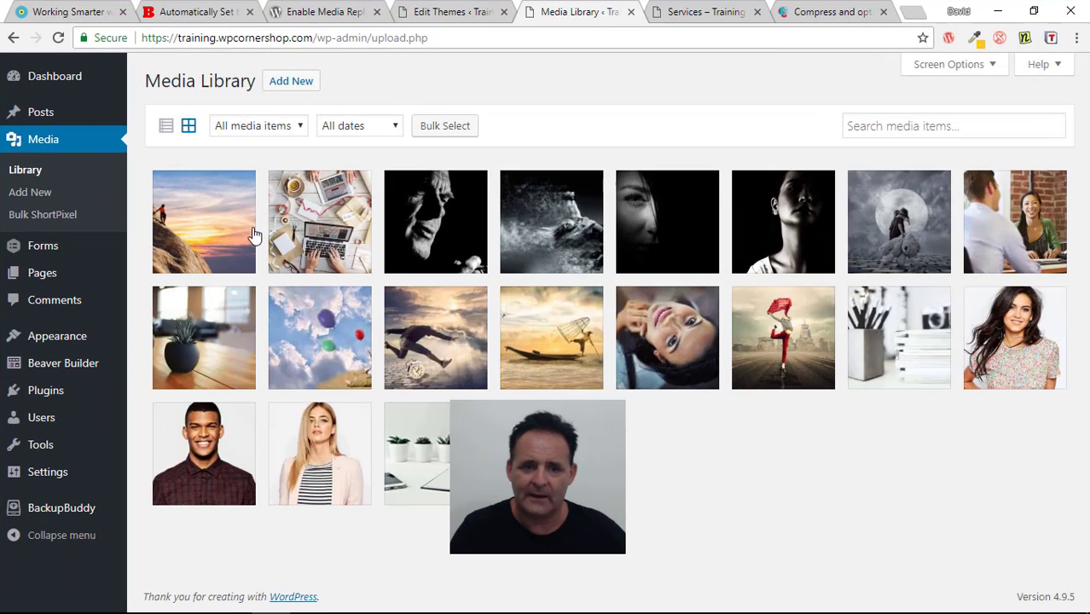
left_click(253, 235)
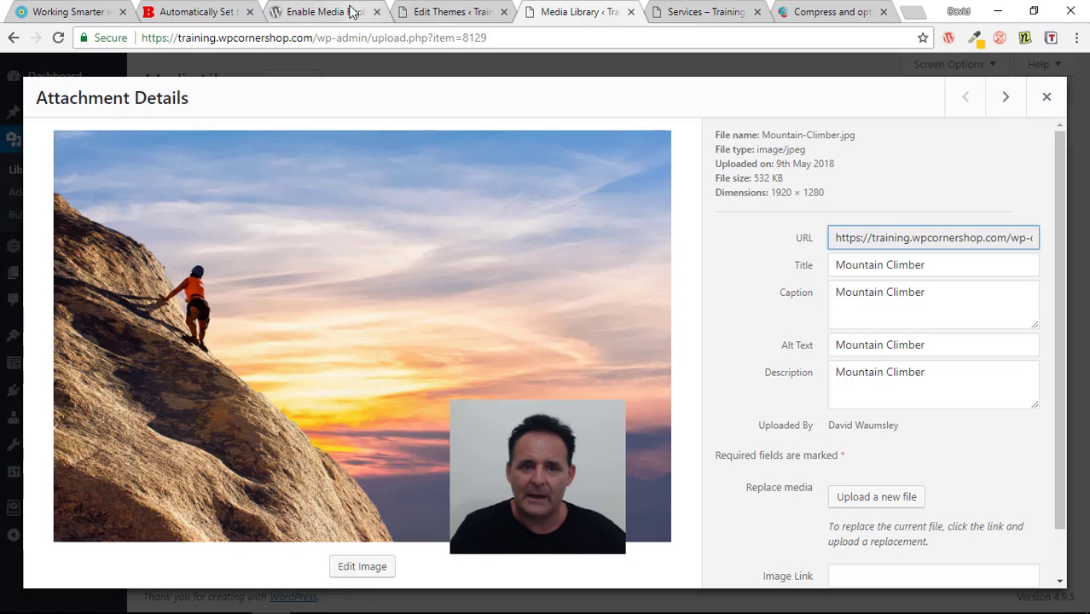
Step: Review the Enable Media Replace plugin page on WordPress.org alongside the Mountain Climber image's attachment details
left_click(322, 12)
scroll(586, 288, "down", 1)
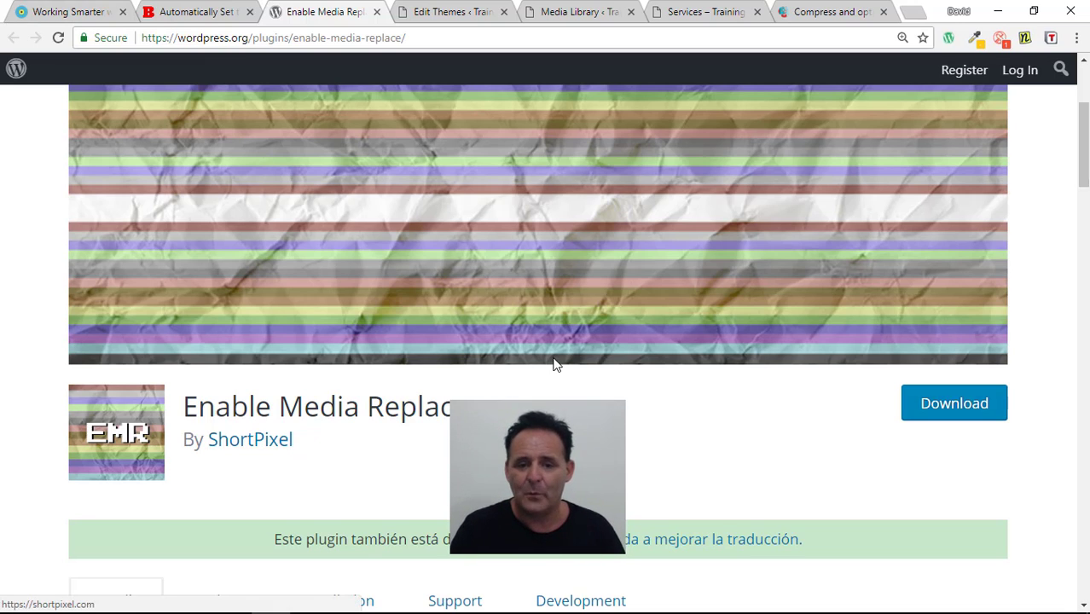
scroll(555, 363, "down", 3)
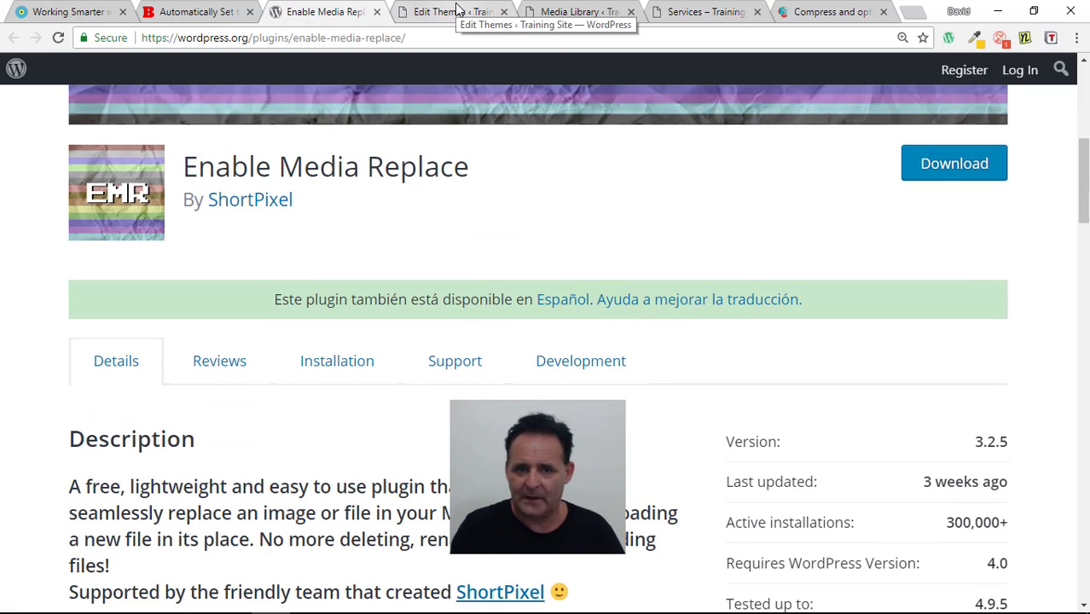
left_click(553, 21)
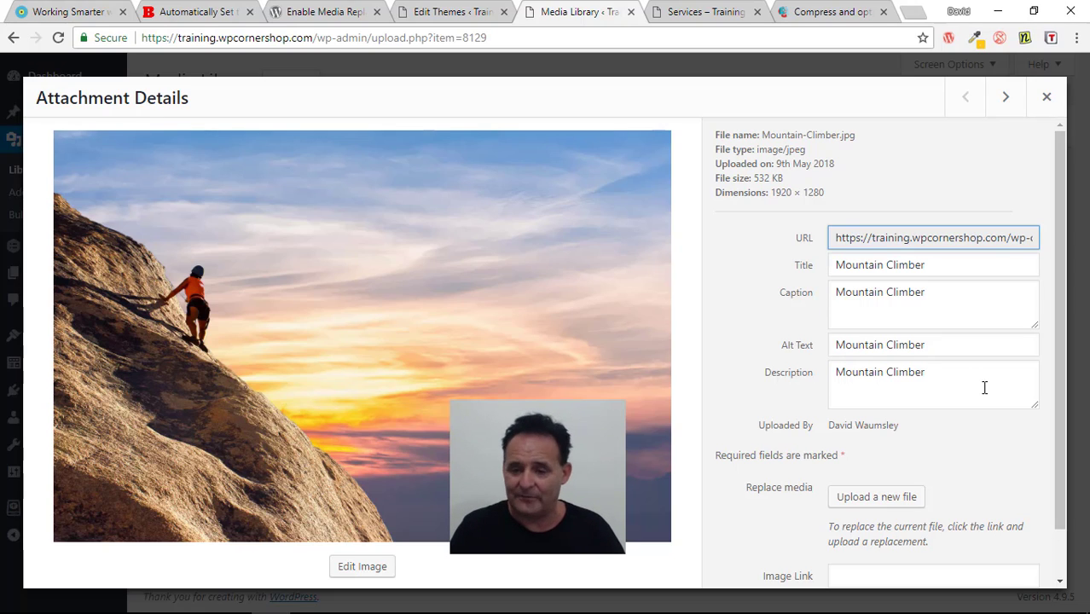
left_click(309, 12)
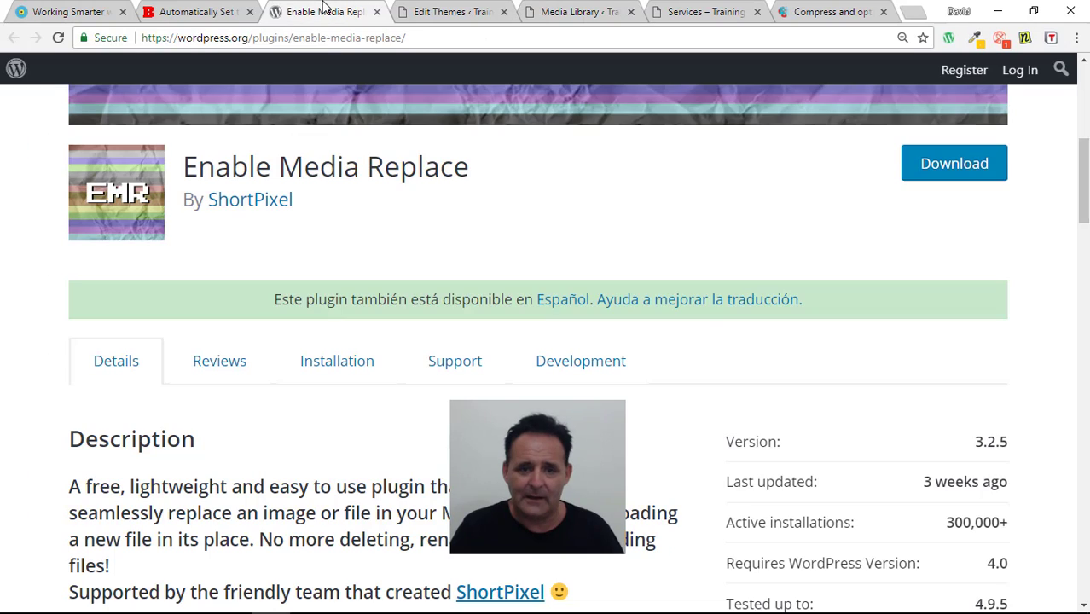
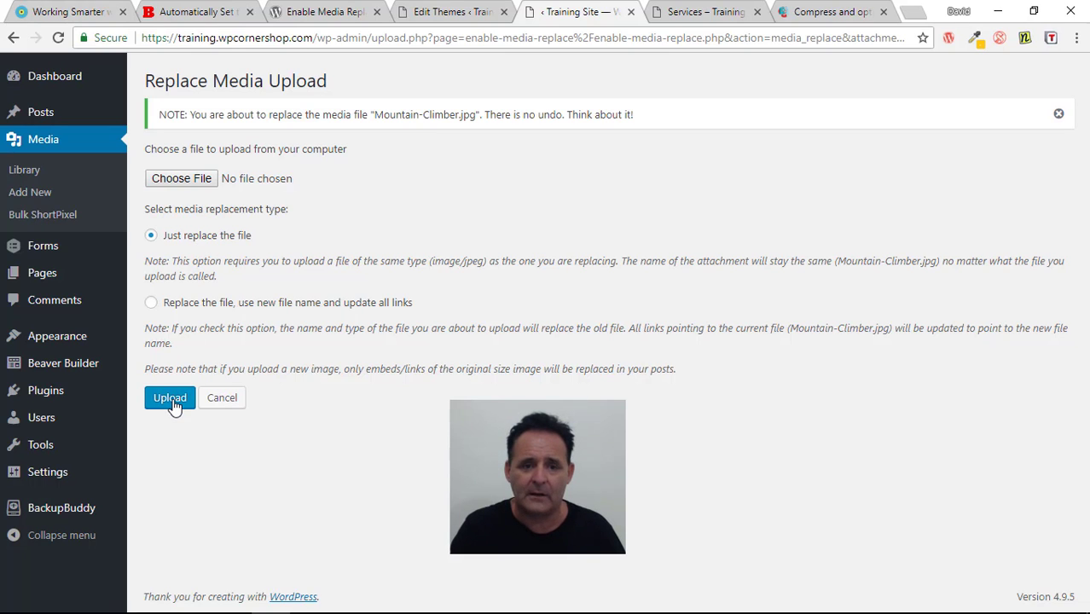
Step: Replace the Mountain-Climber.jpg media file with raise-3338589_1920 (1).jpg using Just replace the file, and reload its edit page
left_click(173, 181)
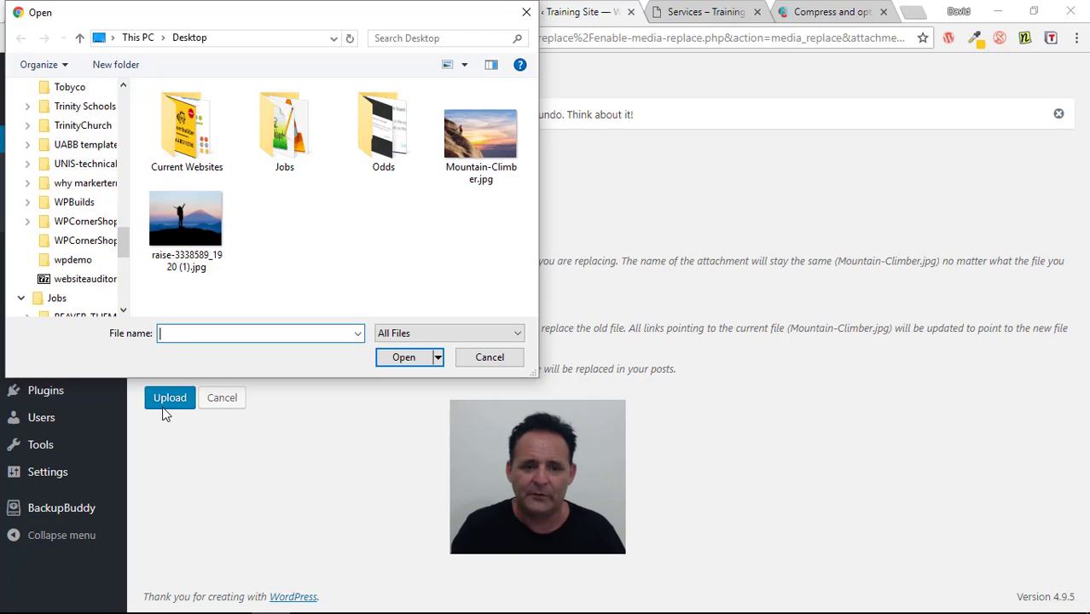
left_click(224, 245)
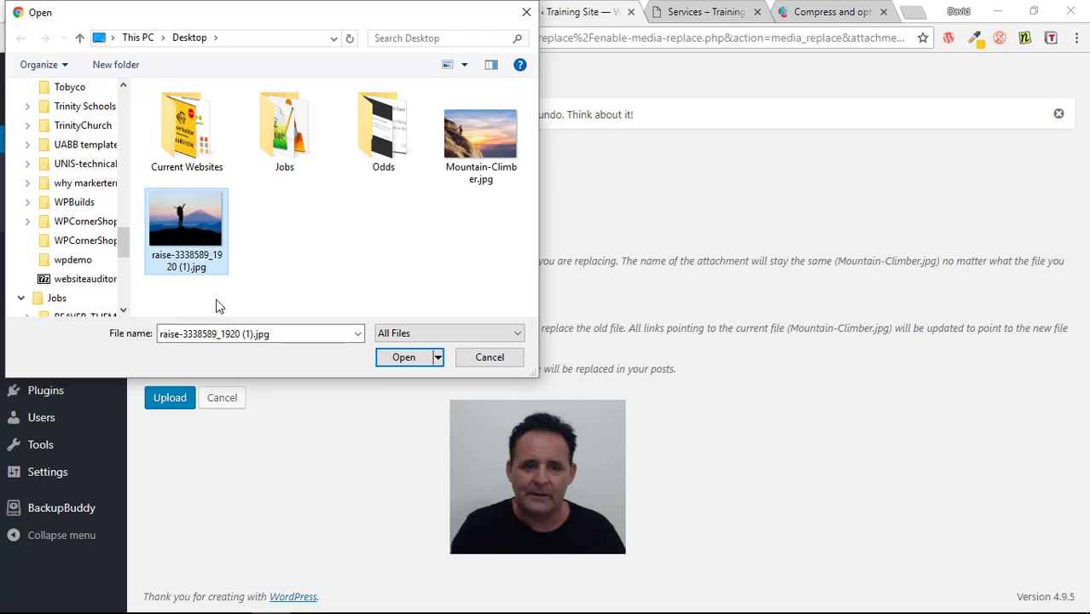
left_click(275, 334)
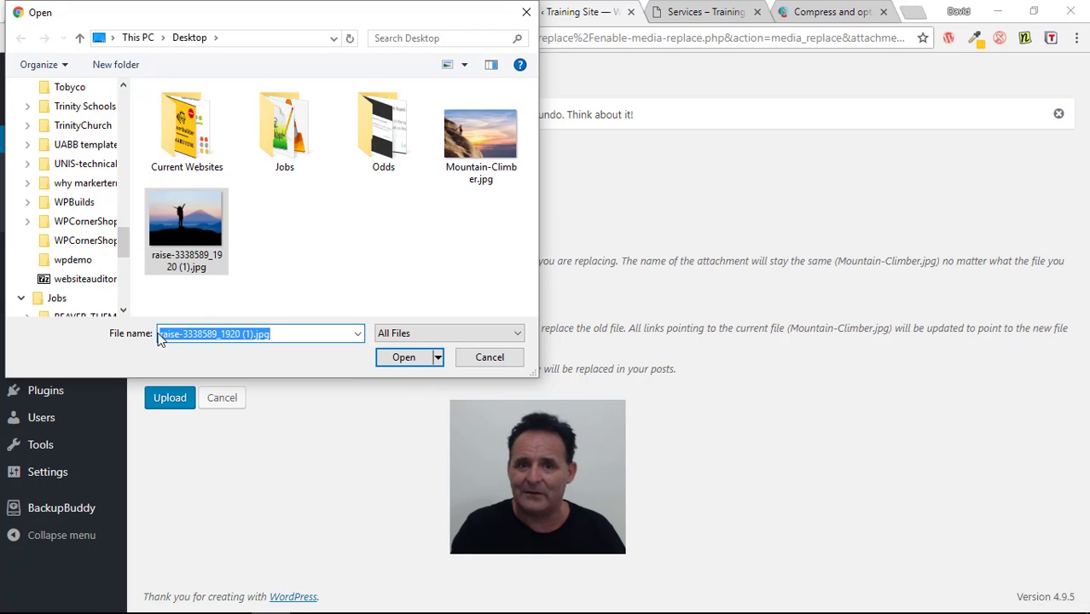
left_click(401, 357)
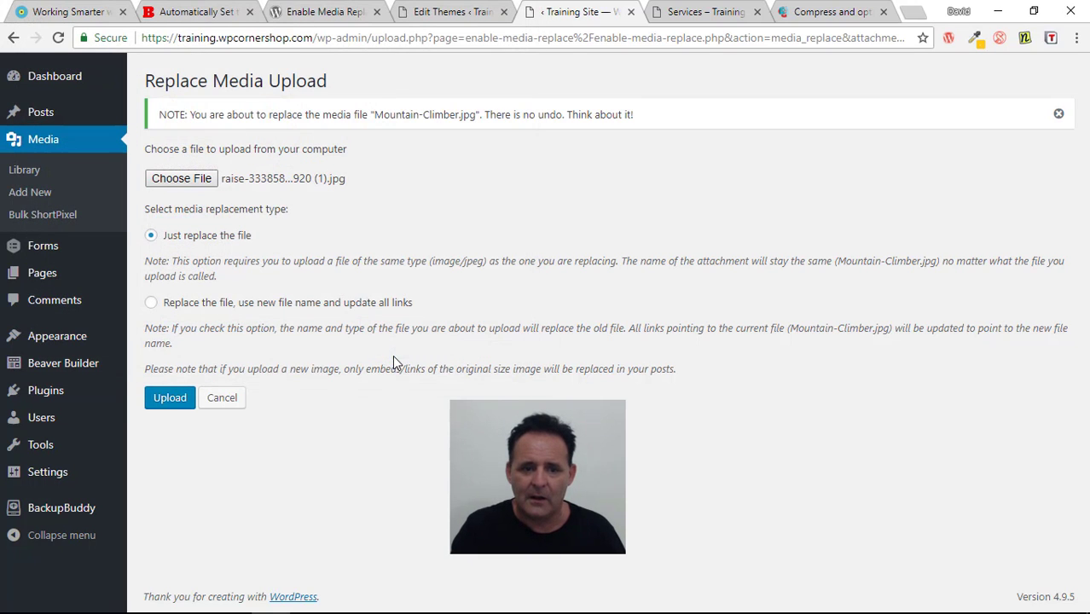
left_click(171, 406)
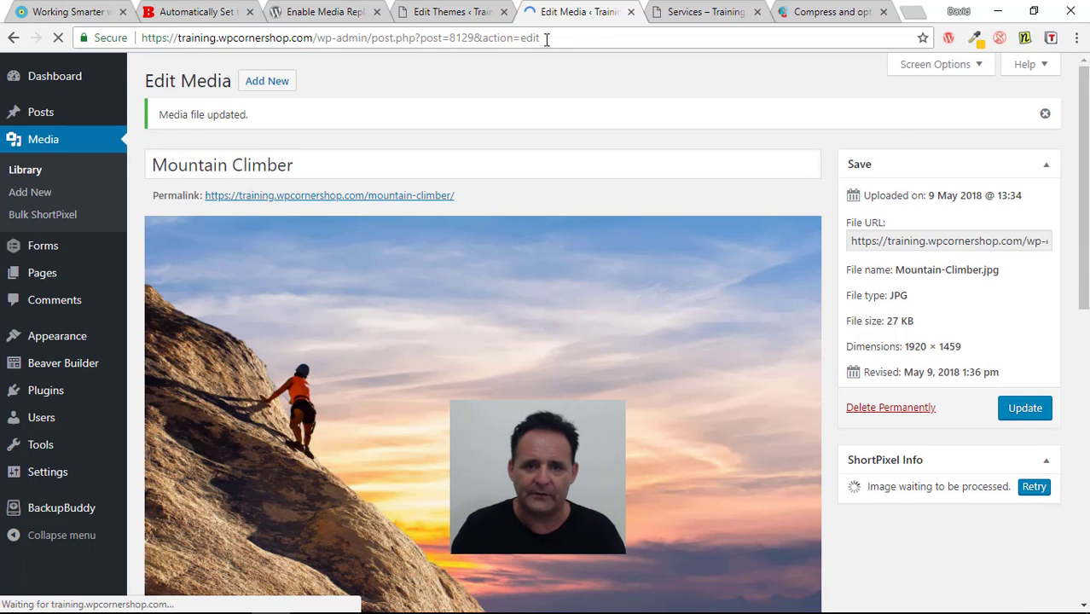
left_click(555, 38)
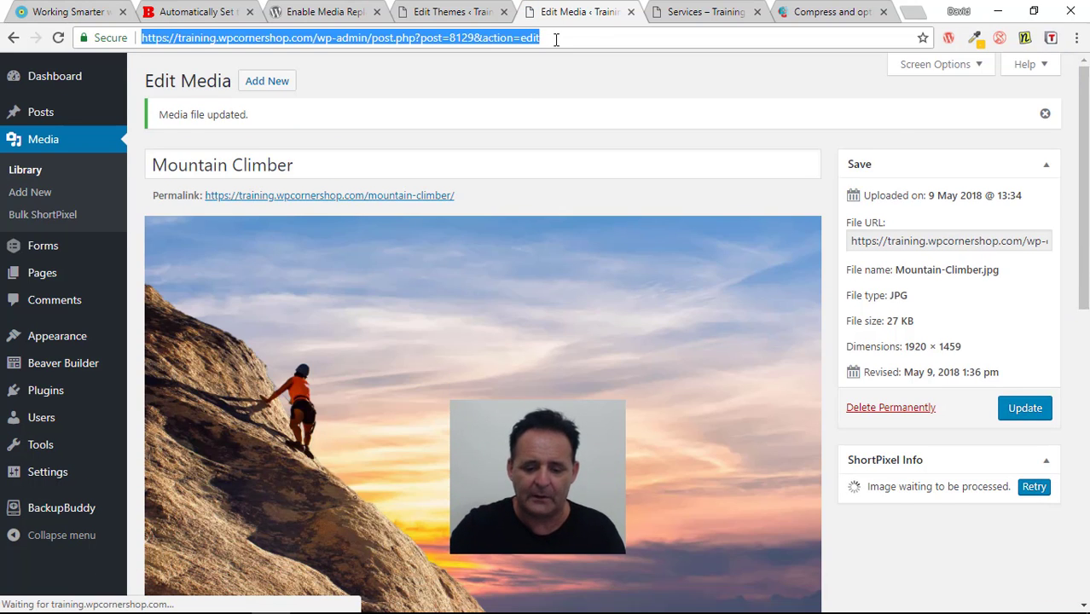
key("Return")
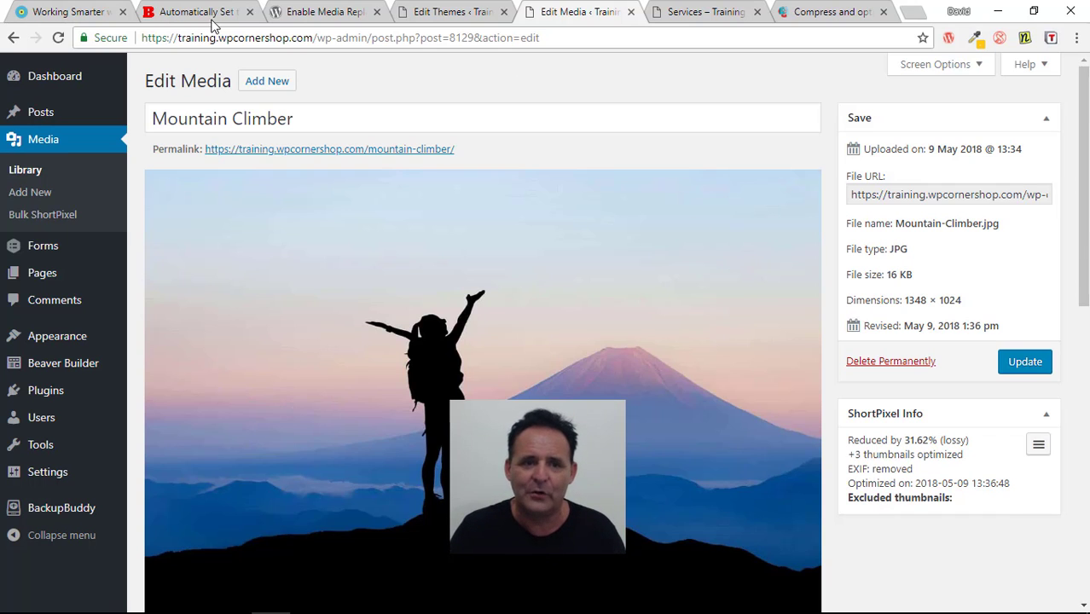
Step: Read the section on getting rid of thumbnails in the Working Smarter With WordPress Images article
left_click(96, 15)
scroll(469, 260, "down", 10)
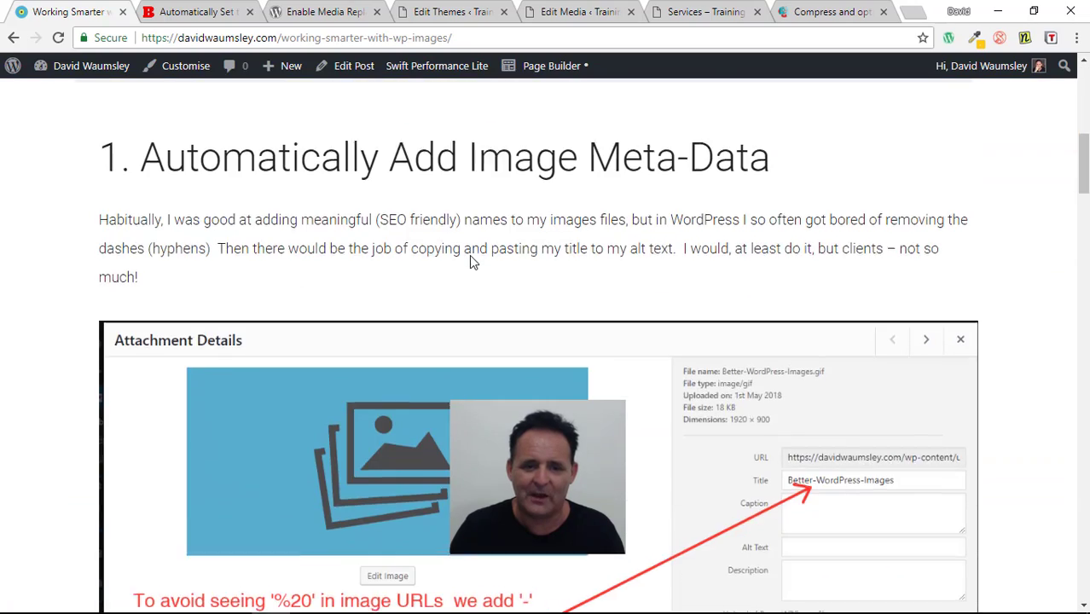
scroll(469, 261, "down", 12)
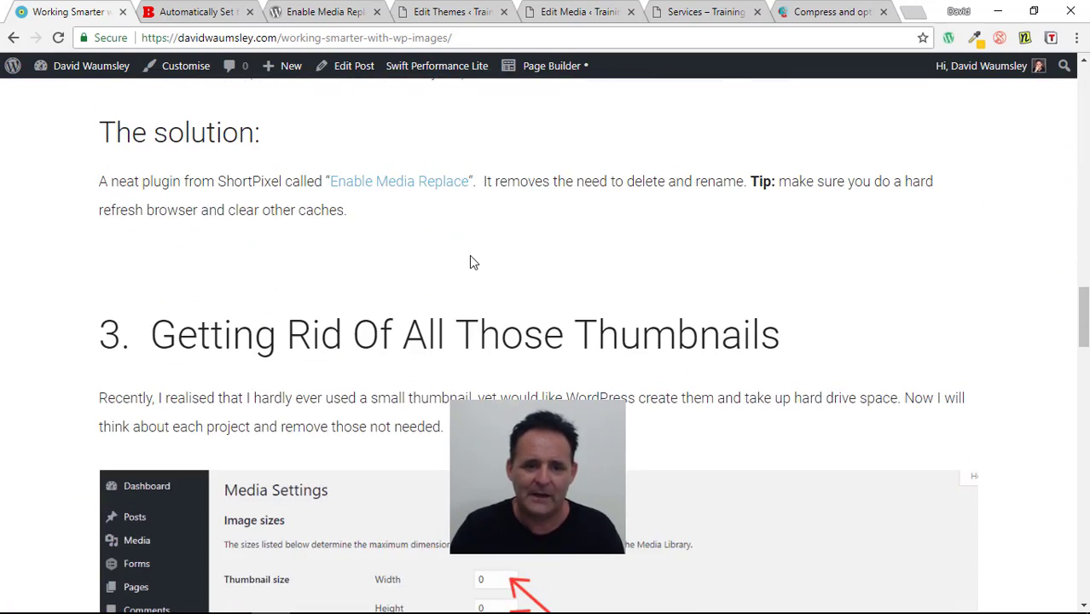
scroll(469, 261, "down", 2)
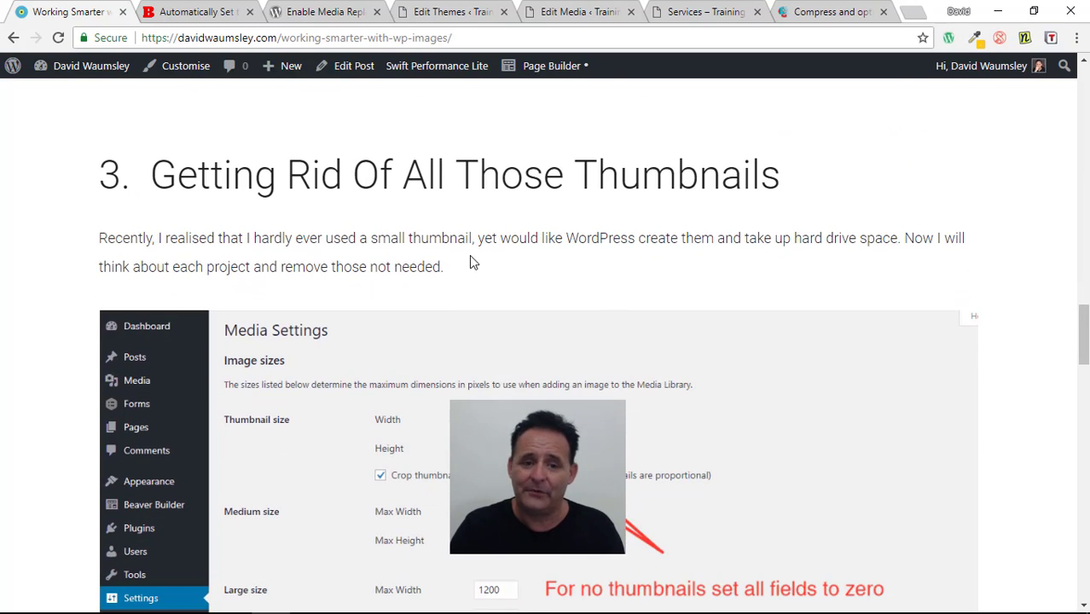
scroll(474, 262, "down", 1)
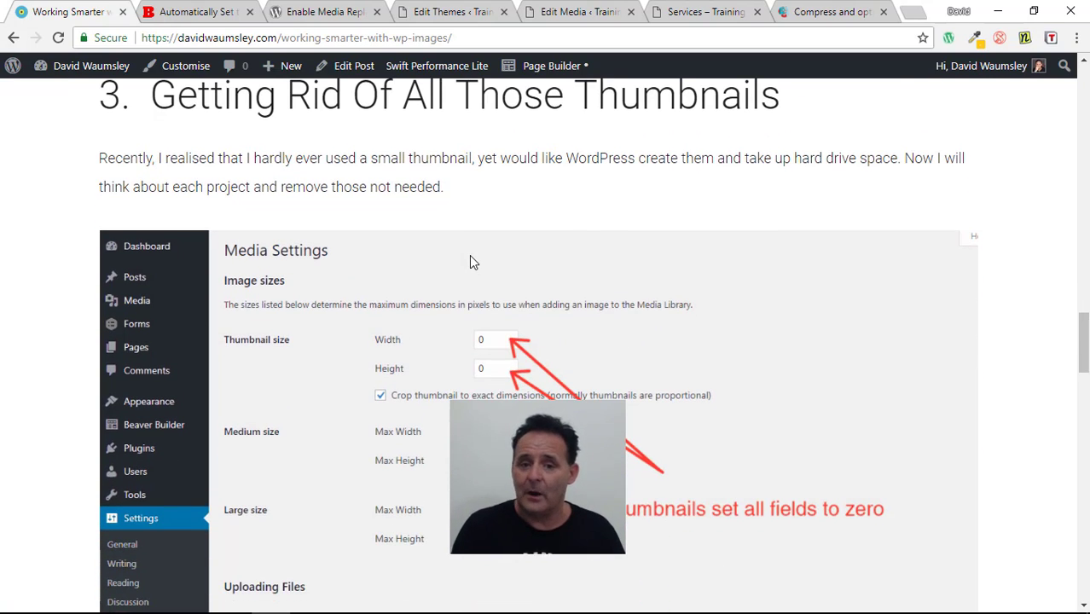
scroll(465, 271, "down", 2)
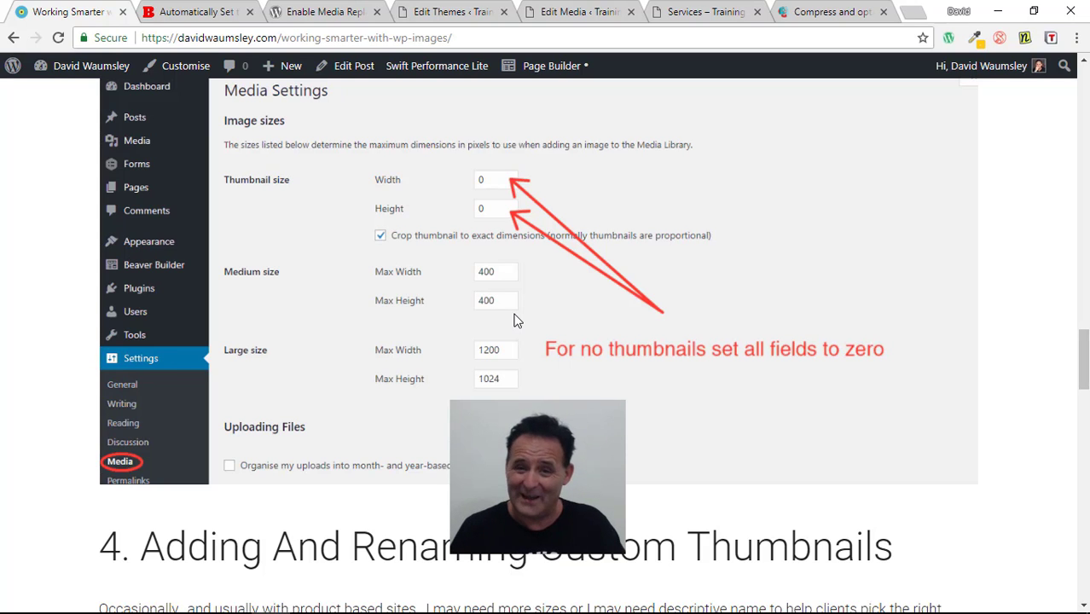
scroll(514, 320, "down", 1)
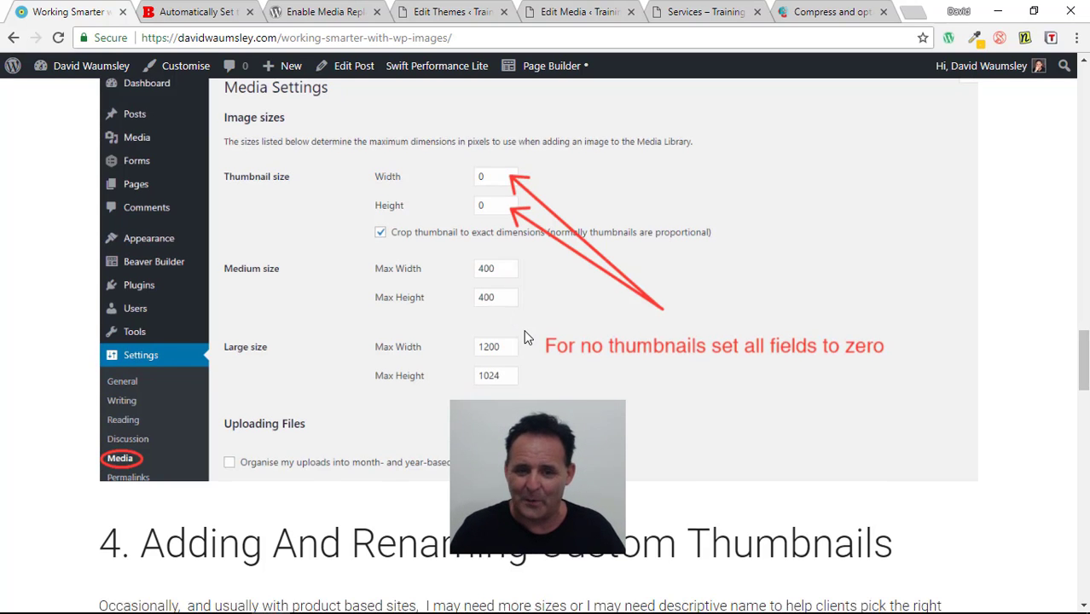
Step: Read the article's sections on adding and renaming custom thumbnails and on automatic optimization, including the product size names in the code
scroll(527, 335, "down", 4)
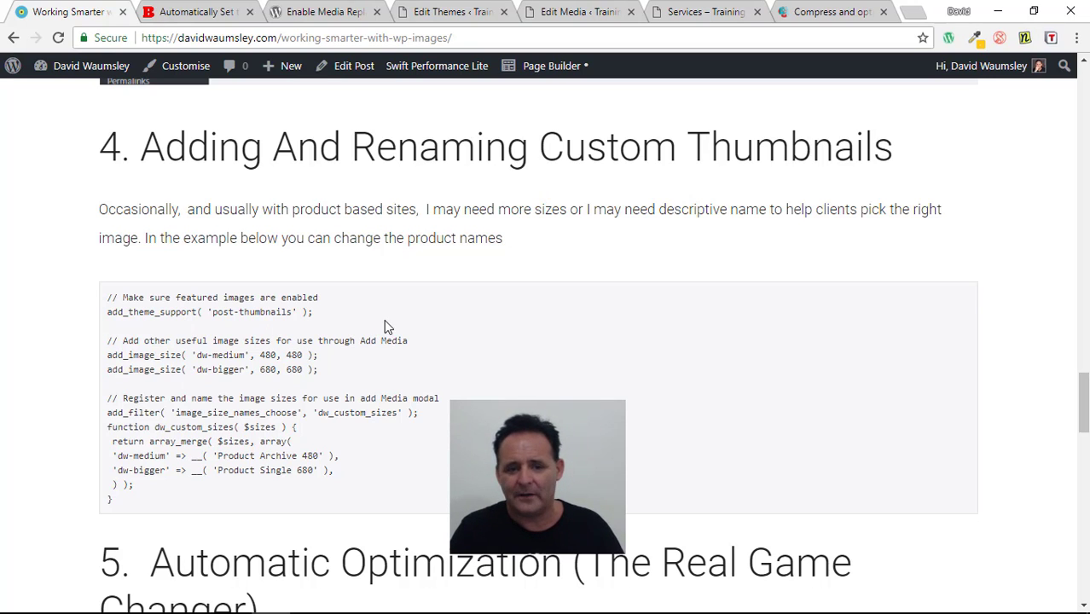
scroll(484, 382, "up", 1)
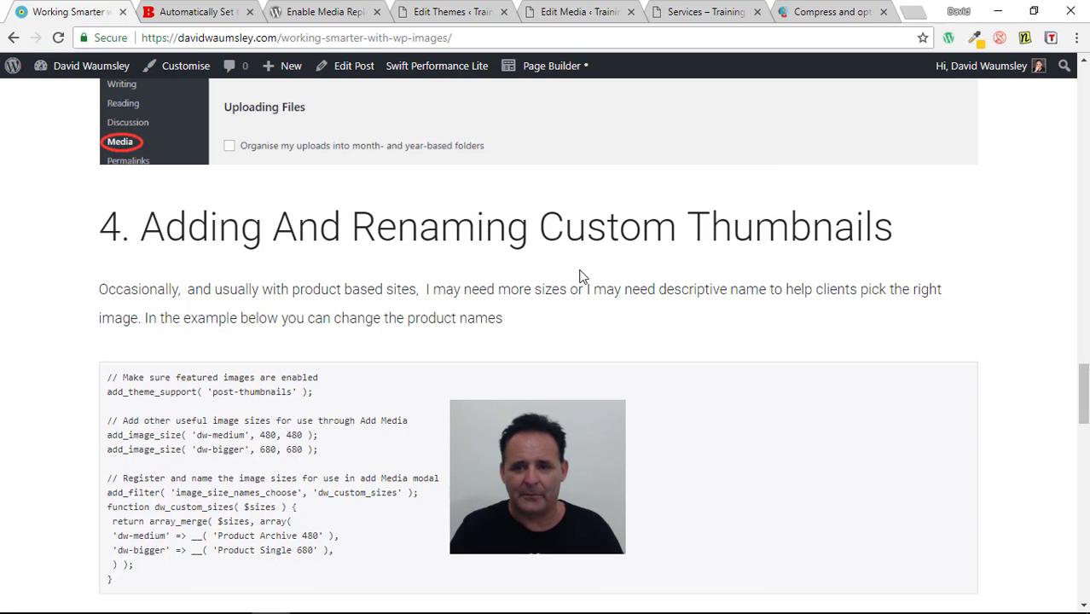
scroll(585, 281, "up", 3)
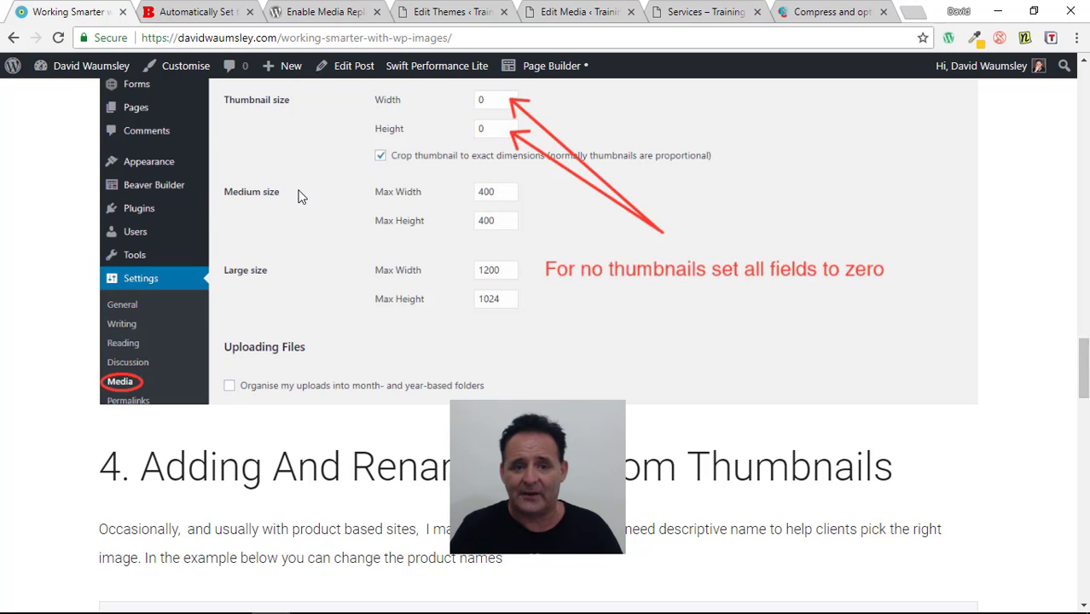
scroll(409, 302, "down", 4)
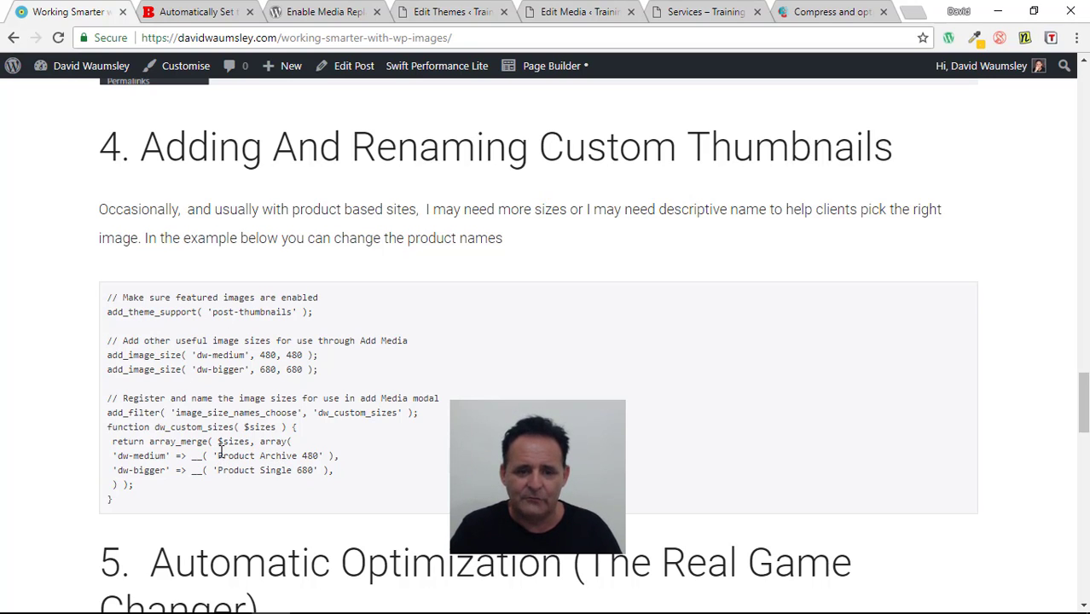
left_click_drag(219, 454, 297, 470)
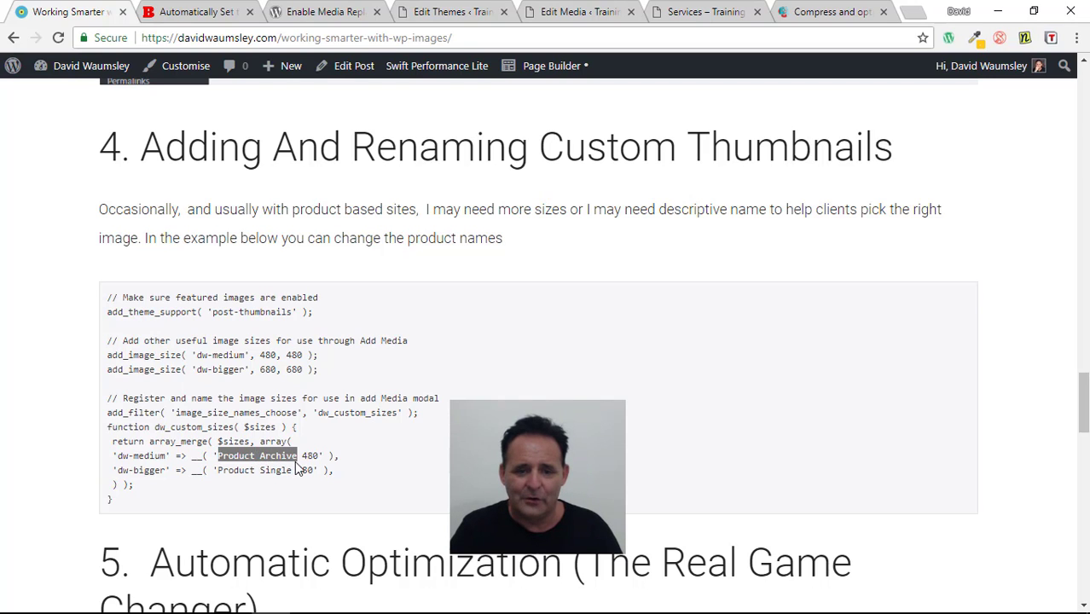
left_click(238, 455)
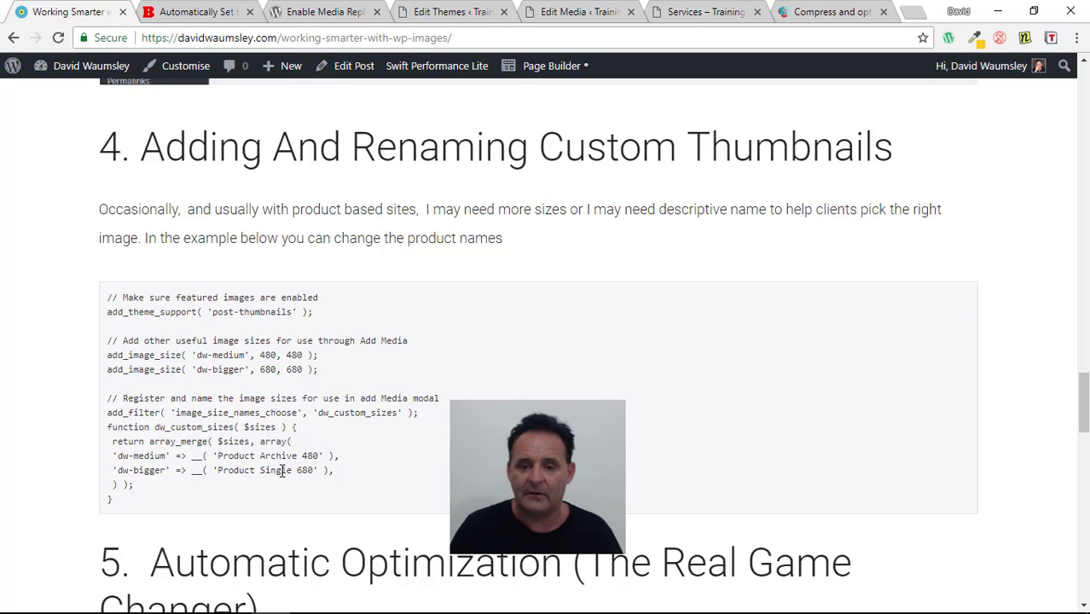
scroll(436, 509, "down", 3)
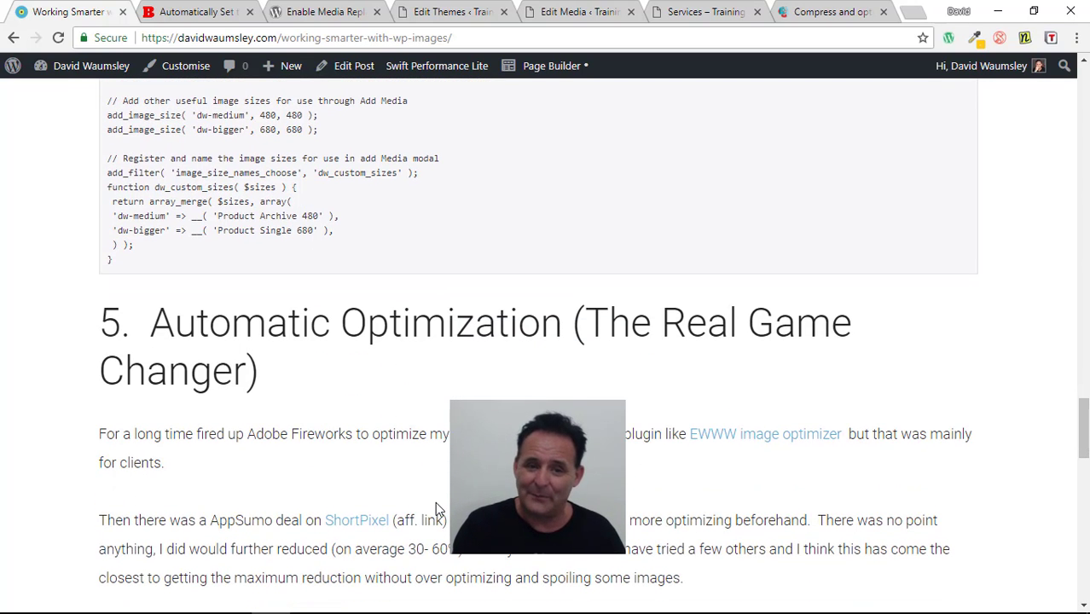
scroll(445, 501, "down", 1)
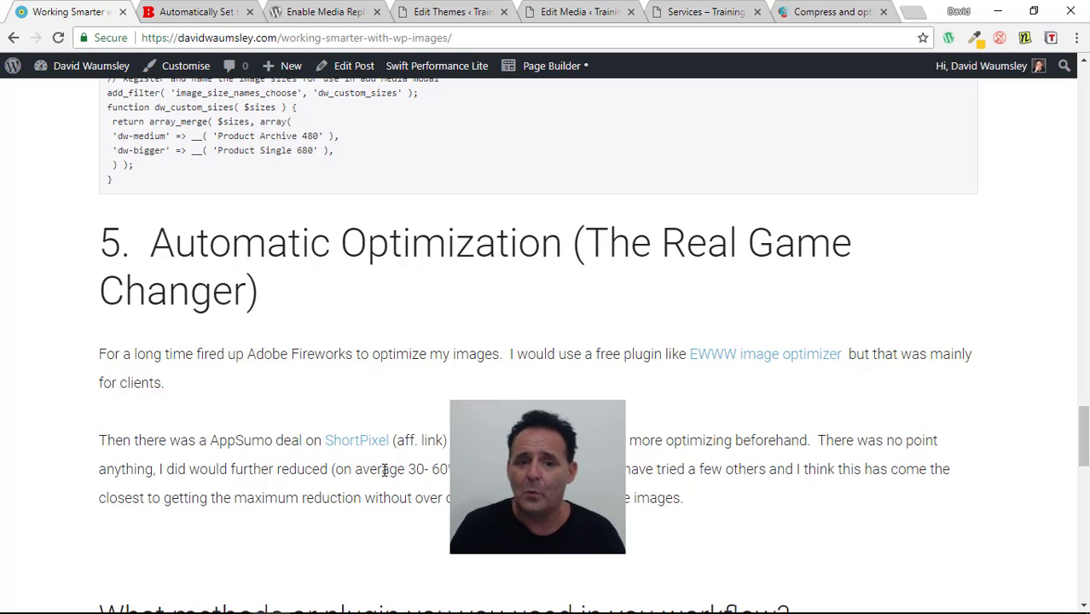
Step: Compress the Mountain-Climber image from the desktop with ShortPixel's online image compressor at the Lossy level
left_click(815, 13)
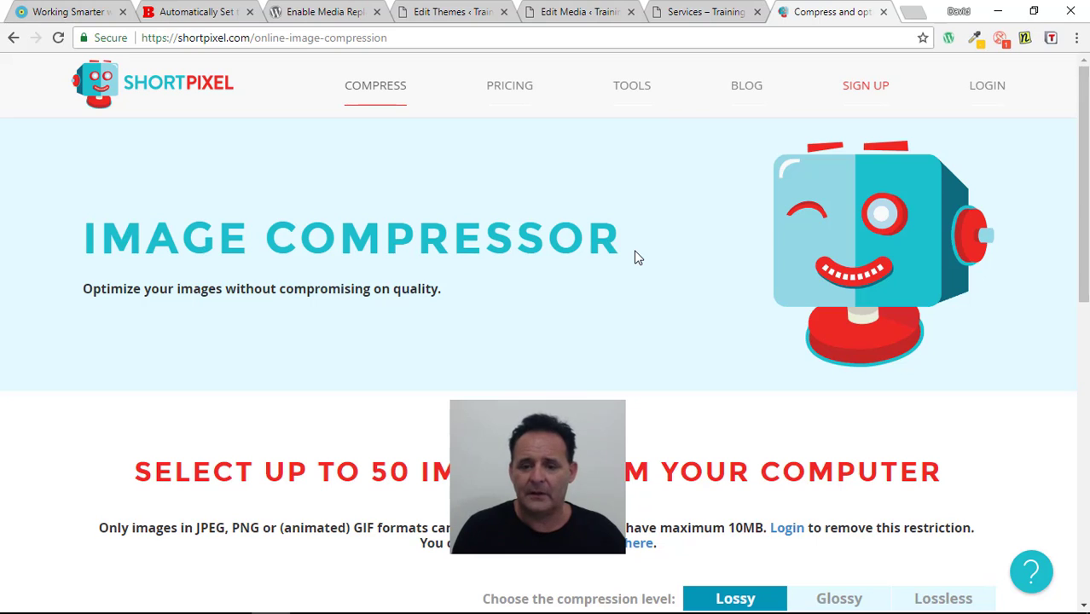
scroll(663, 297, "down", 3)
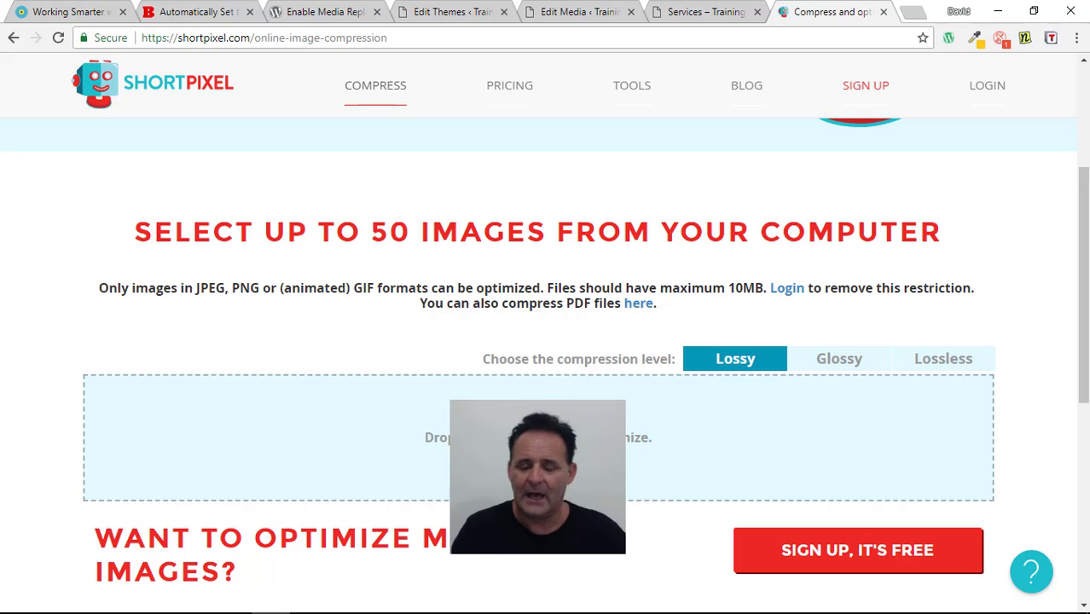
left_click(1034, 12)
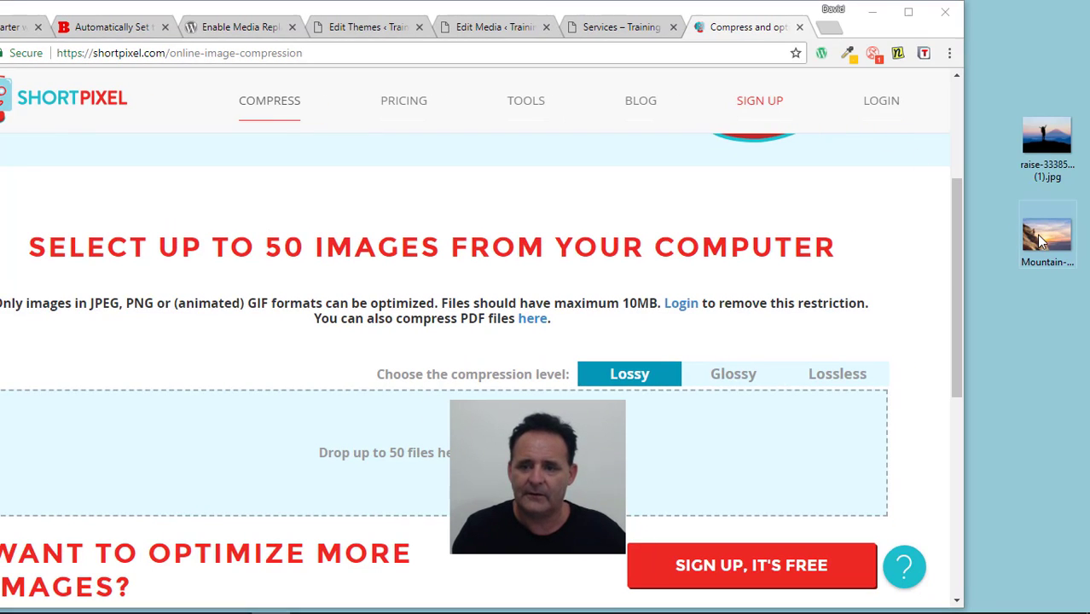
left_click_drag(1037, 234, 546, 465)
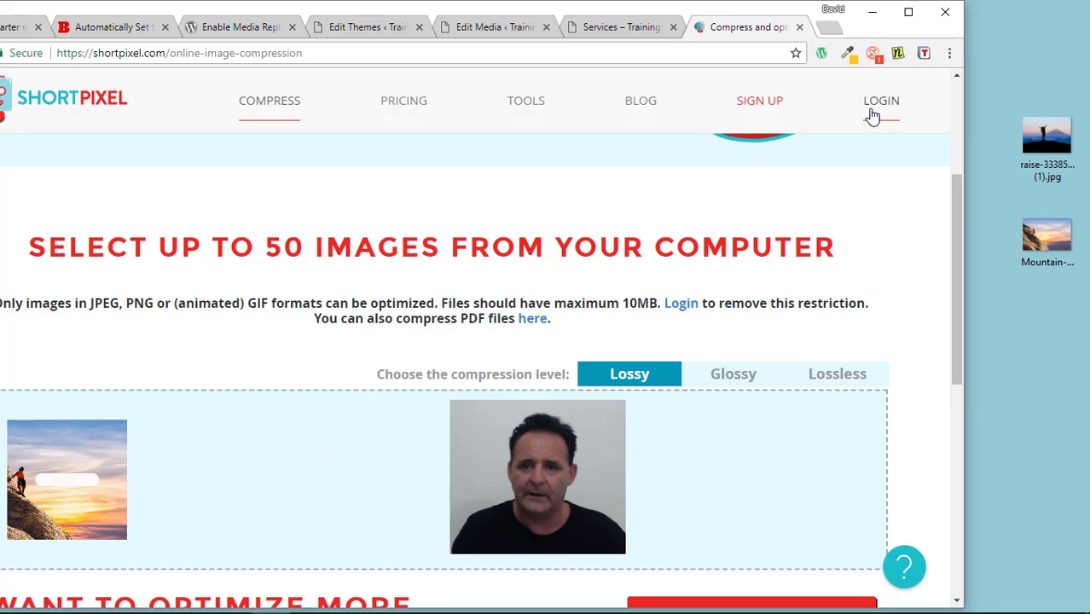
left_click(907, 12)
scroll(811, 296, "down", 3)
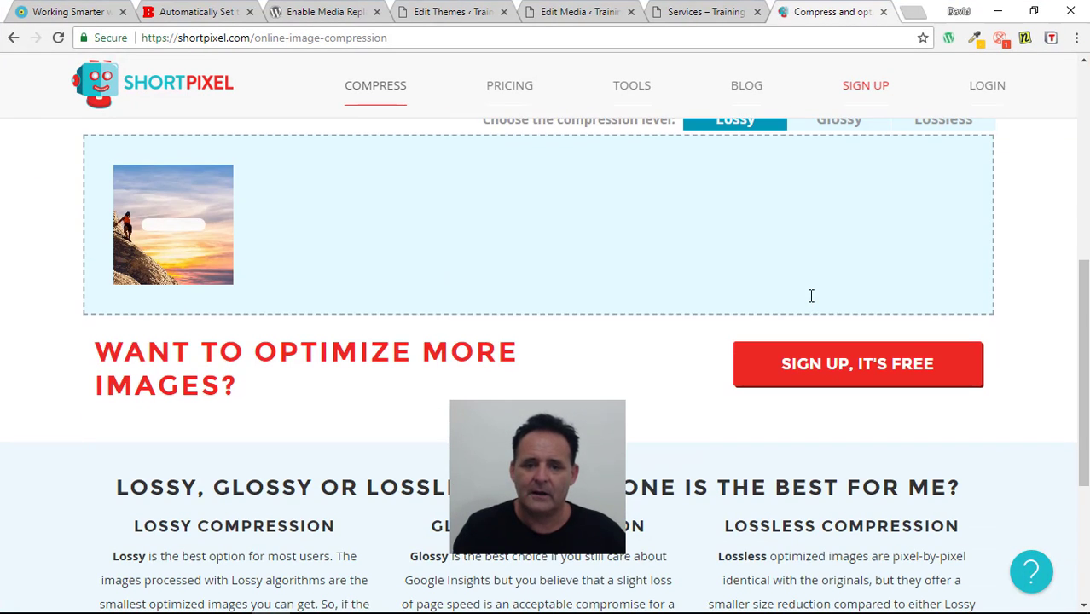
Step: Compare the original Mountain-Climber image with its optimized version, and close the comparison
scroll(802, 290, "up", 1)
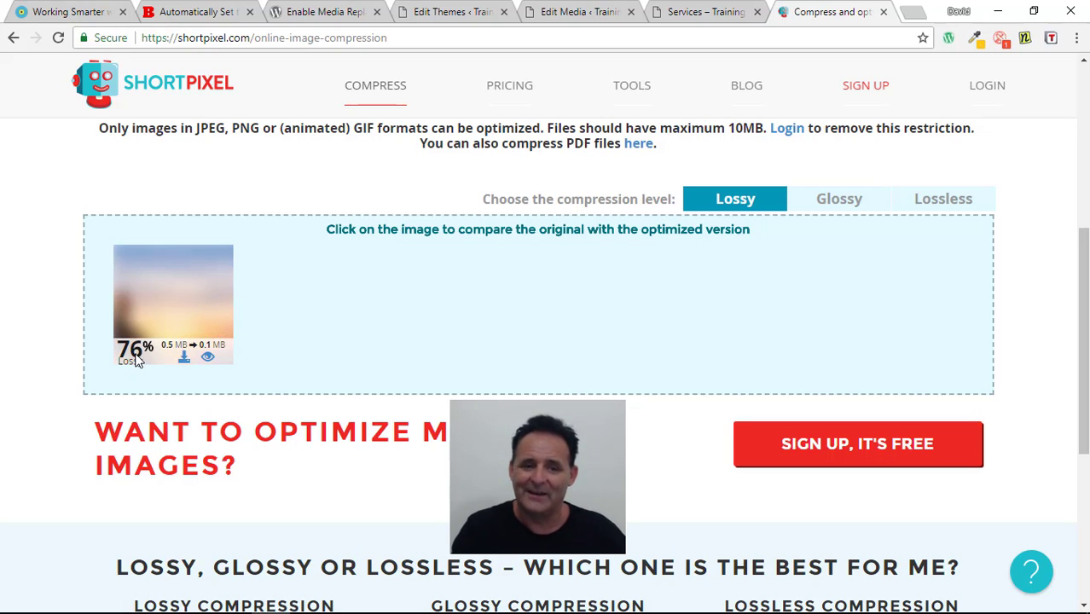
left_click(187, 311)
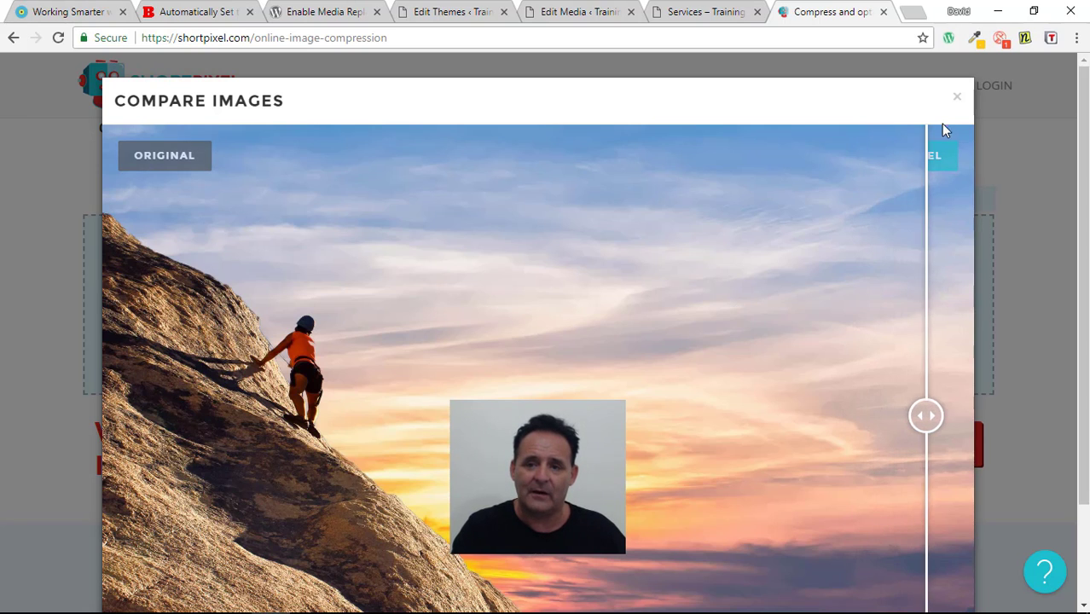
left_click(956, 99)
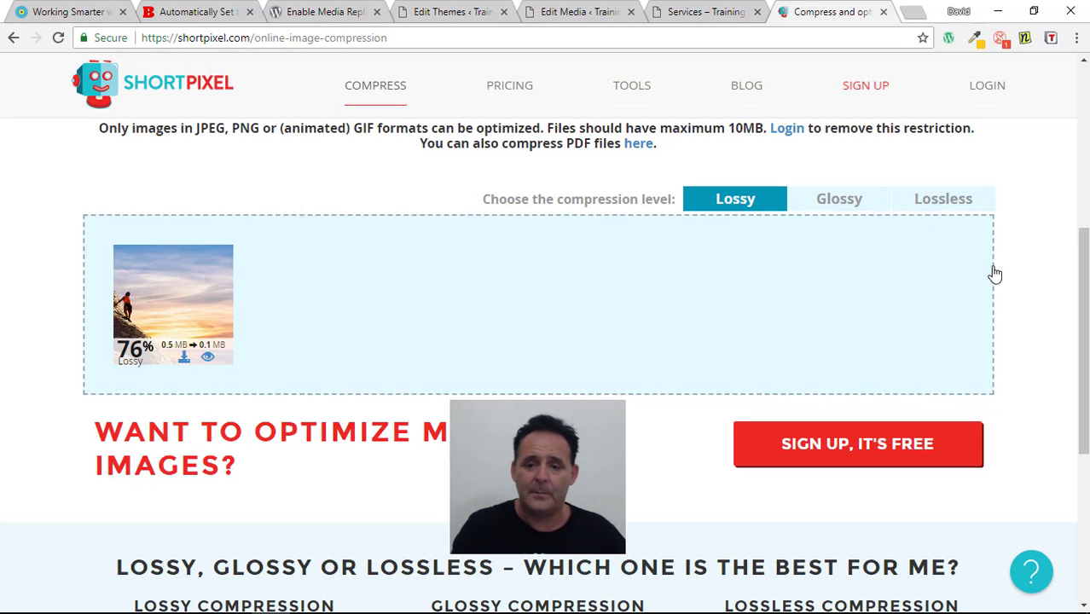